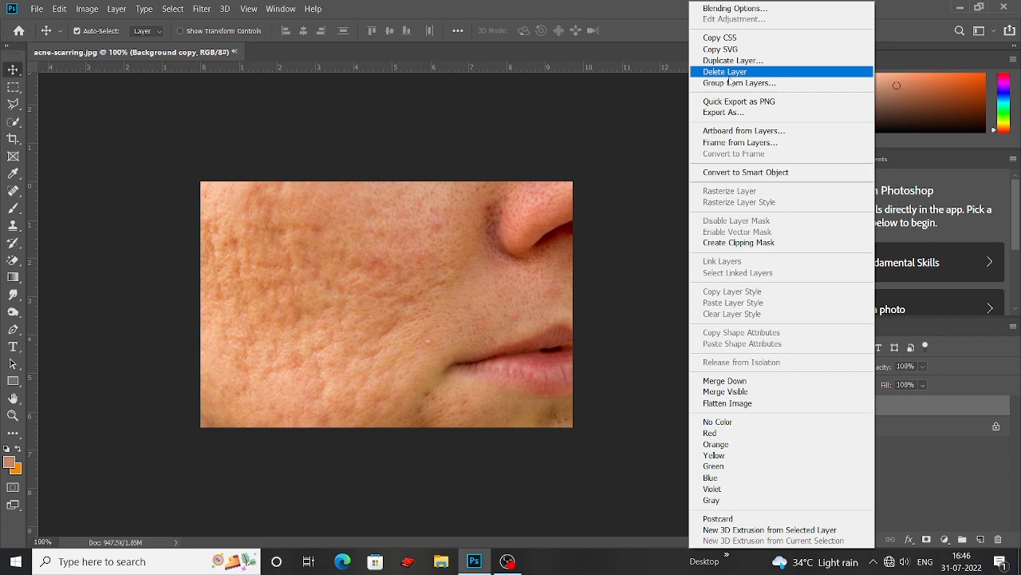
Duplicate the Background copy layer and set the new duplicate's blend mode to Vivid Light
{"action": "left_click", "coordinate": [758, 61]}
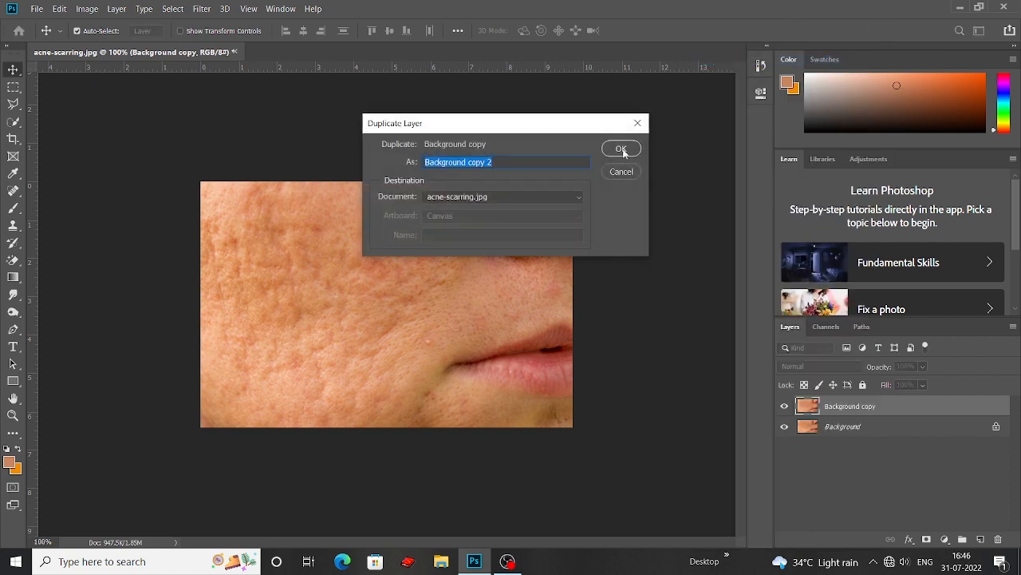
{"action": "left_click", "coordinate": [616, 147]}
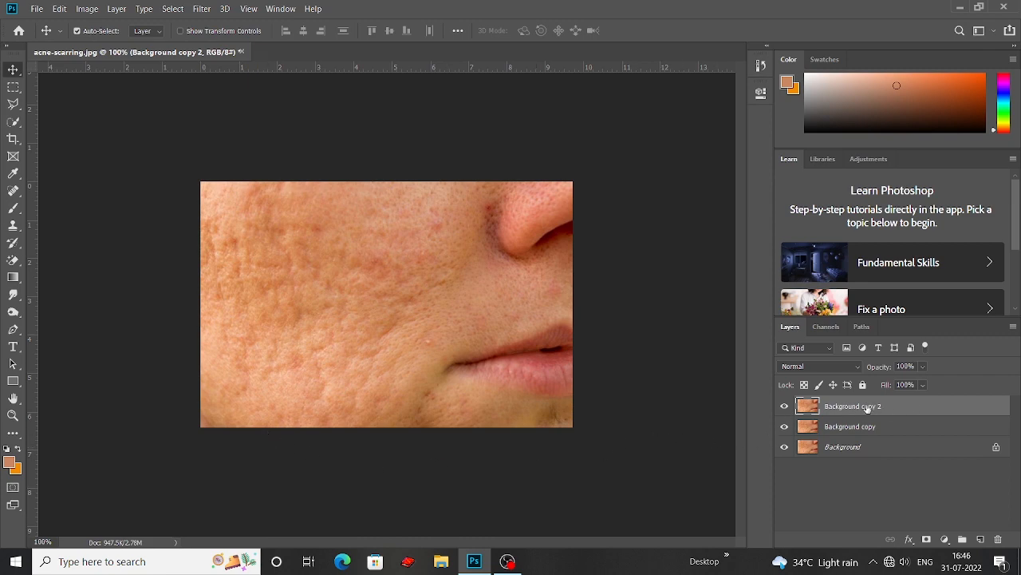
{"action": "left_click", "coordinate": [847, 370]}
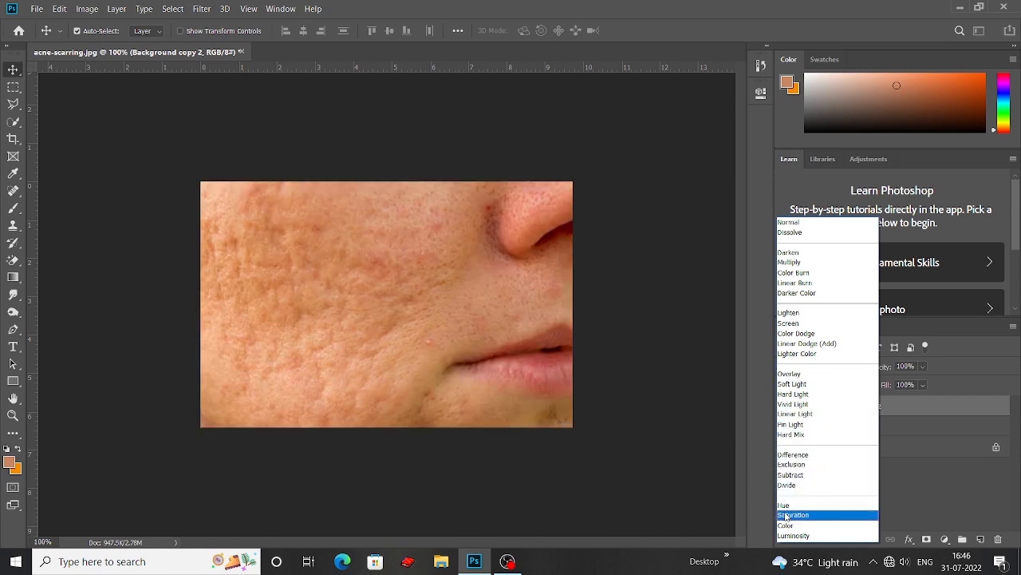
{"action": "left_click", "coordinate": [804, 406]}
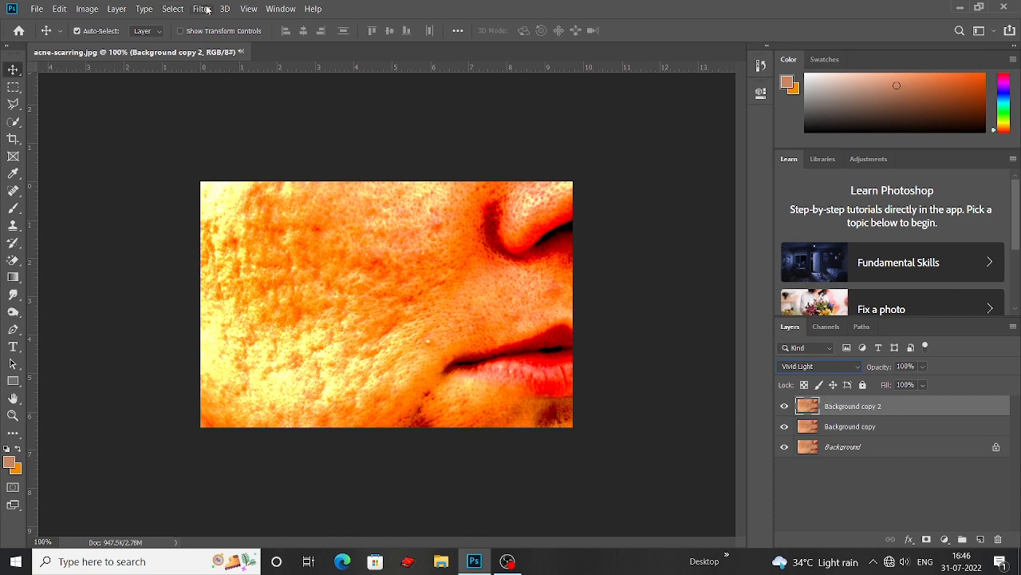
Invert the colours of the Background copy 2 layer
{"action": "left_click", "coordinate": [87, 9]}
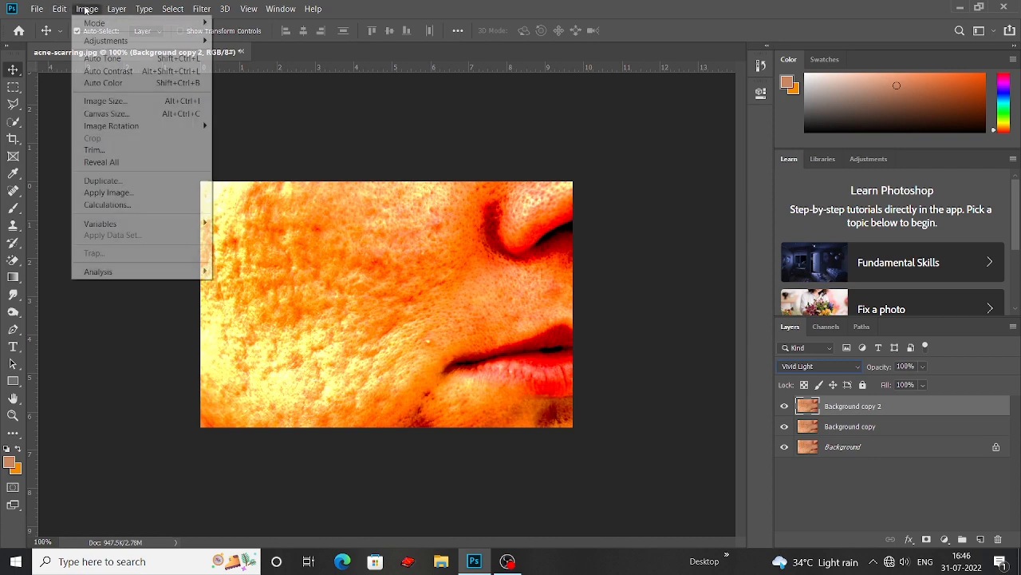
{"action": "mouse_move", "coordinate": [119, 41]}
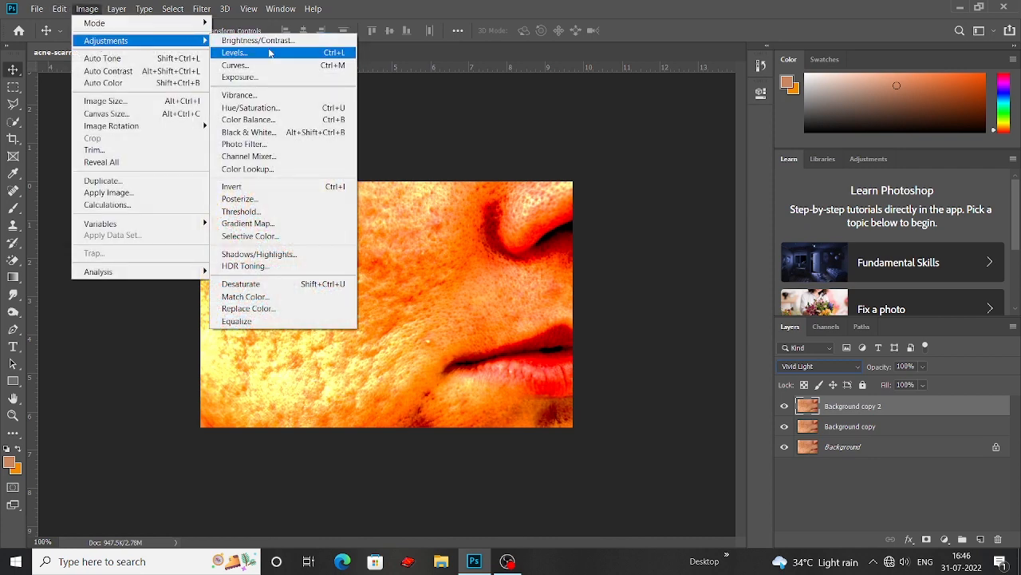
{"action": "left_click", "coordinate": [307, 187]}
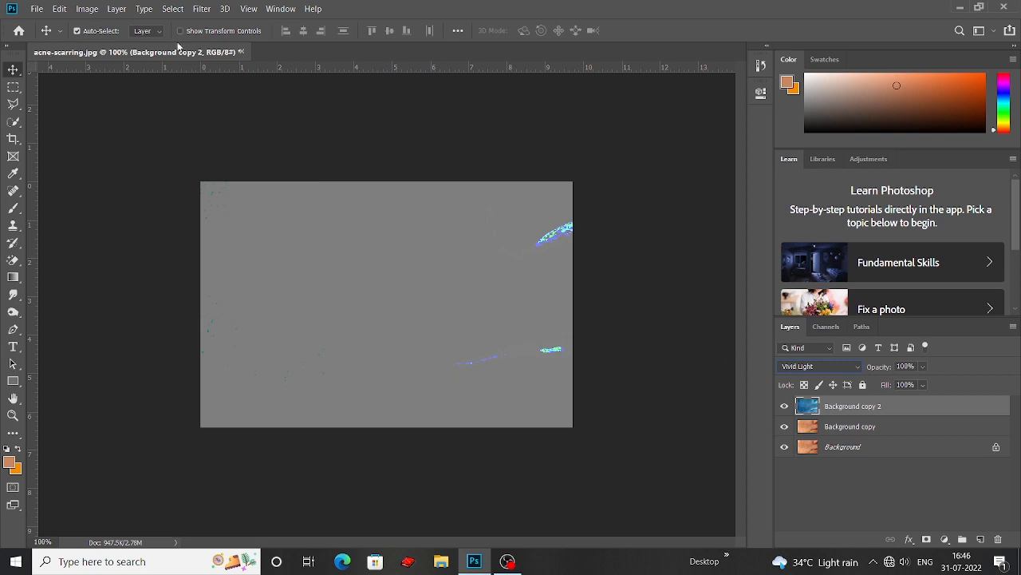
Apply a High Pass filter with a radius of 30 pixels to the inverted layer
{"action": "left_click", "coordinate": [202, 8]}
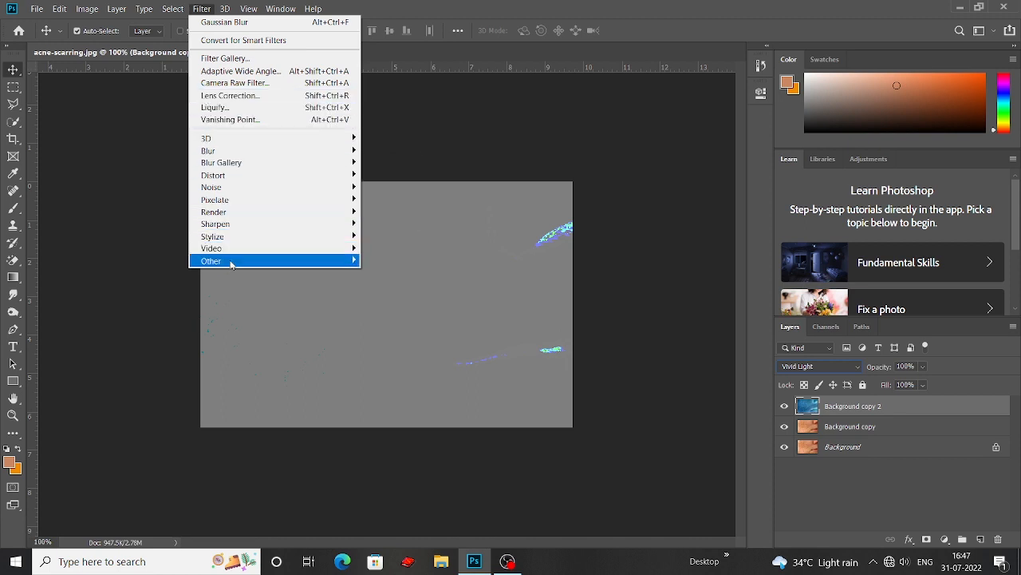
{"action": "mouse_move", "coordinate": [237, 262]}
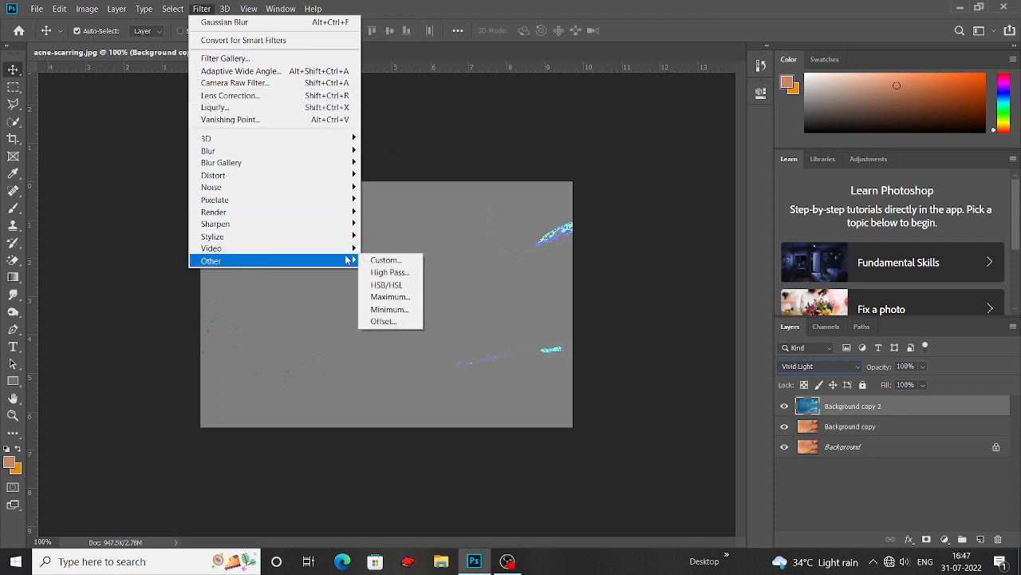
{"action": "left_click", "coordinate": [391, 273]}
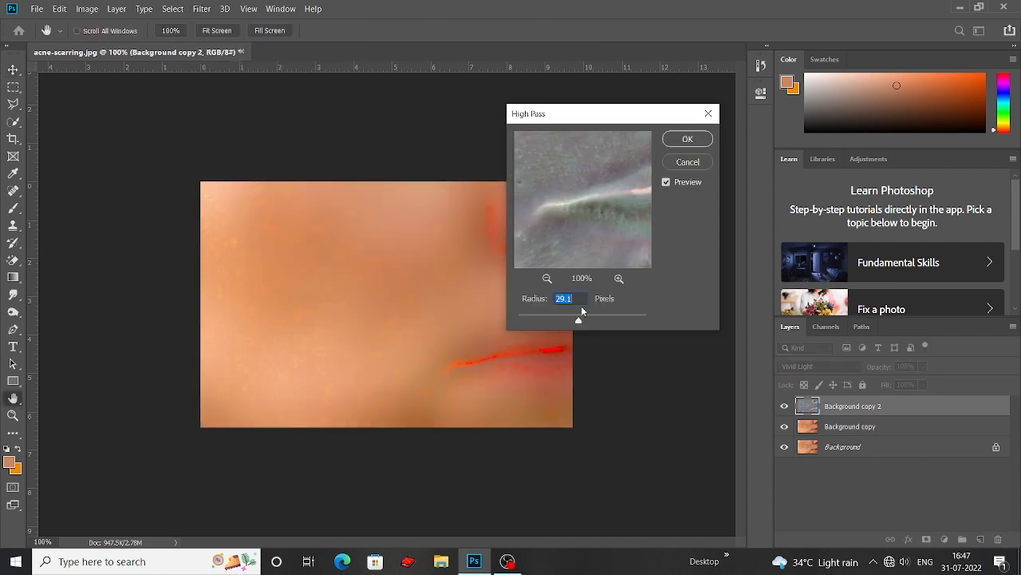
{"action": "type", "text": "30"}
{"action": "left_click", "coordinate": [701, 144]}
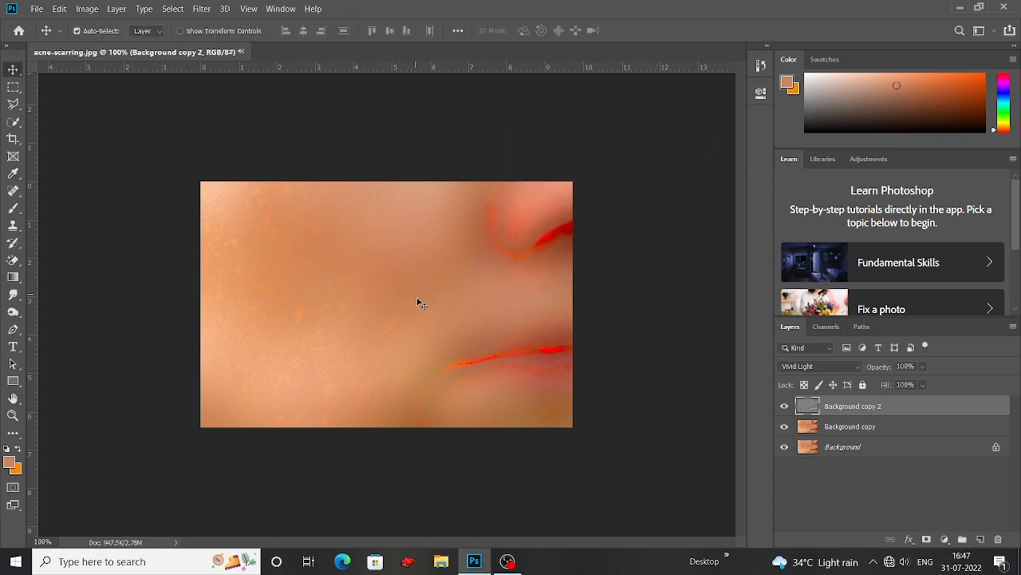
Apply a Gaussian Blur with a radius of 1 pixel to the high-pass layer
{"action": "left_click", "coordinate": [201, 10]}
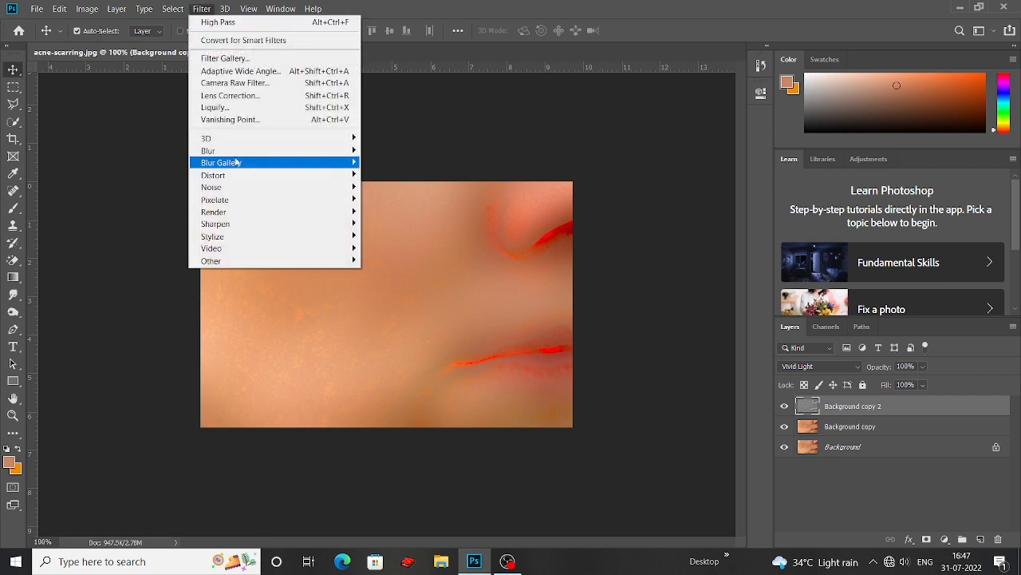
{"action": "mouse_move", "coordinate": [232, 153]}
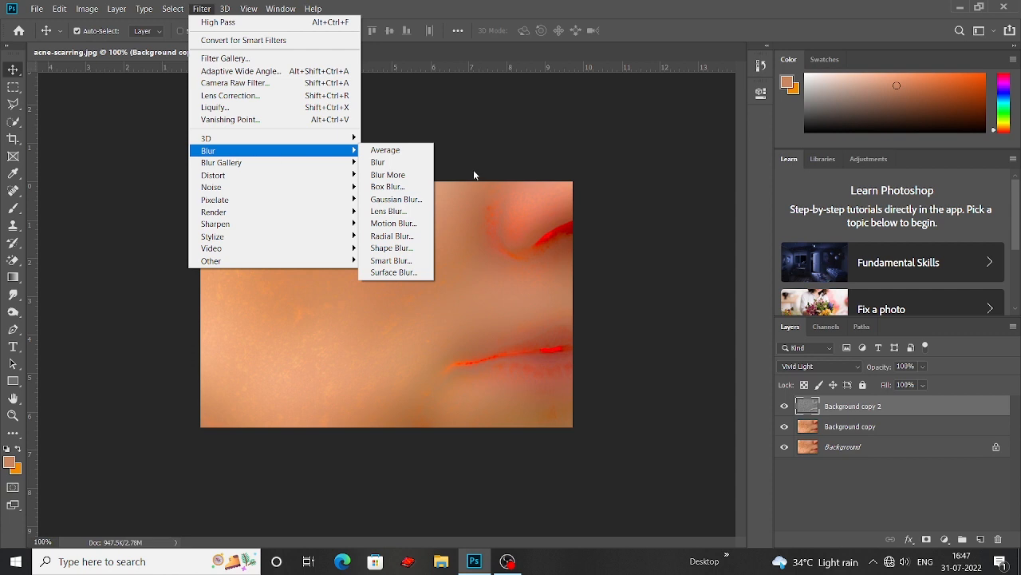
{"action": "left_click", "coordinate": [415, 200]}
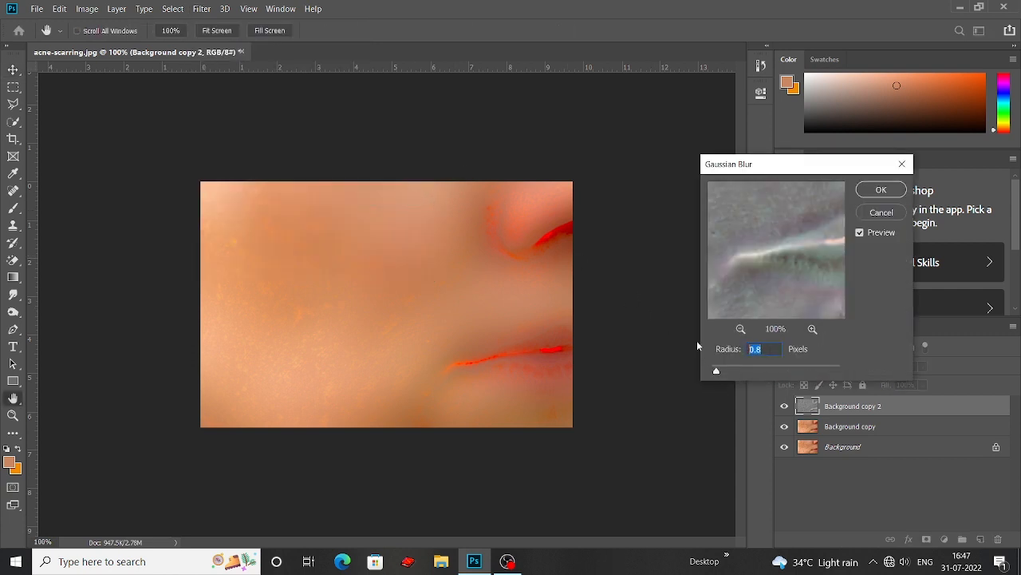
{"action": "type", "text": "1"}
{"action": "left_click", "coordinate": [884, 192]}
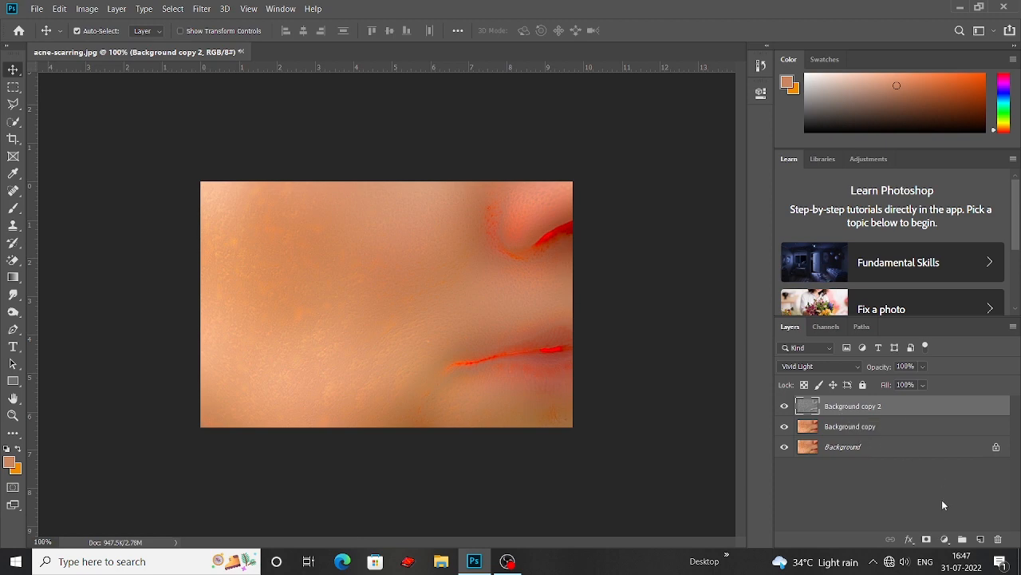
Add a layer mask to Background copy 2 and choose a Hard Round brush with black as the foreground colour
{"action": "left_click", "coordinate": [927, 540]}
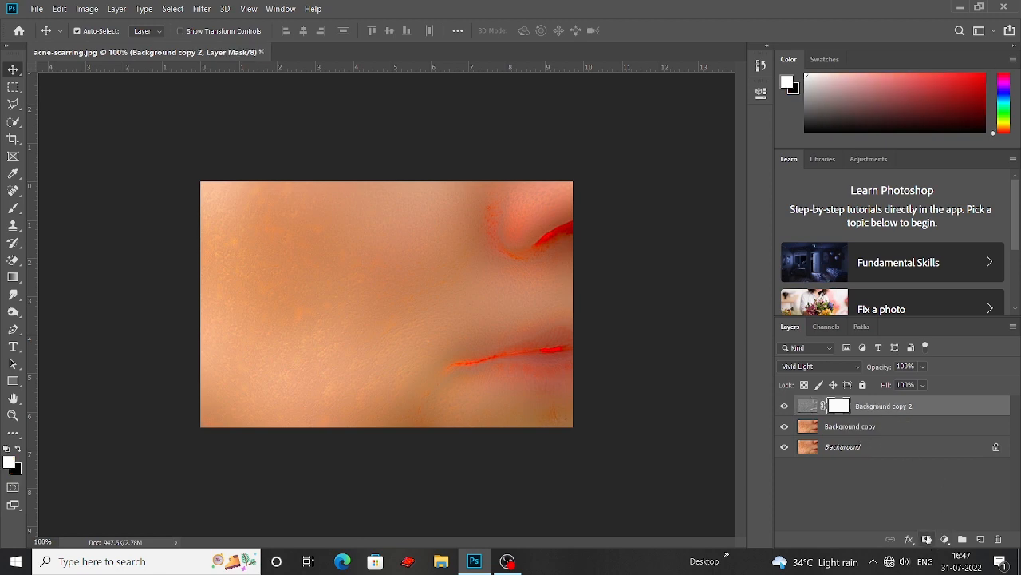
{"action": "left_click", "coordinate": [18, 450]}
{"action": "left_click", "coordinate": [14, 208]}
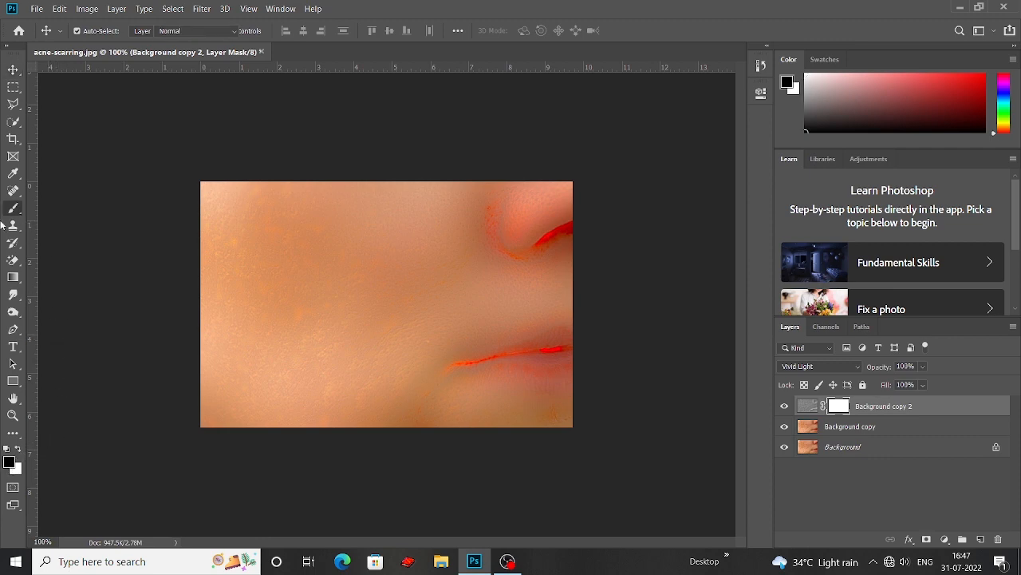
{"action": "right_click", "coordinate": [13, 210]}
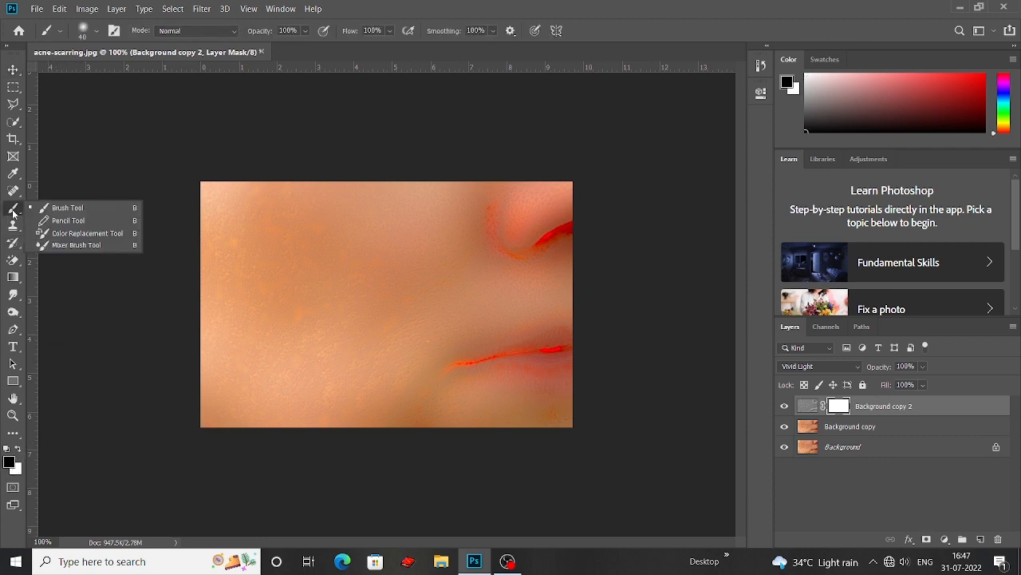
{"action": "left_click", "coordinate": [77, 209]}
{"action": "left_click", "coordinate": [98, 31]}
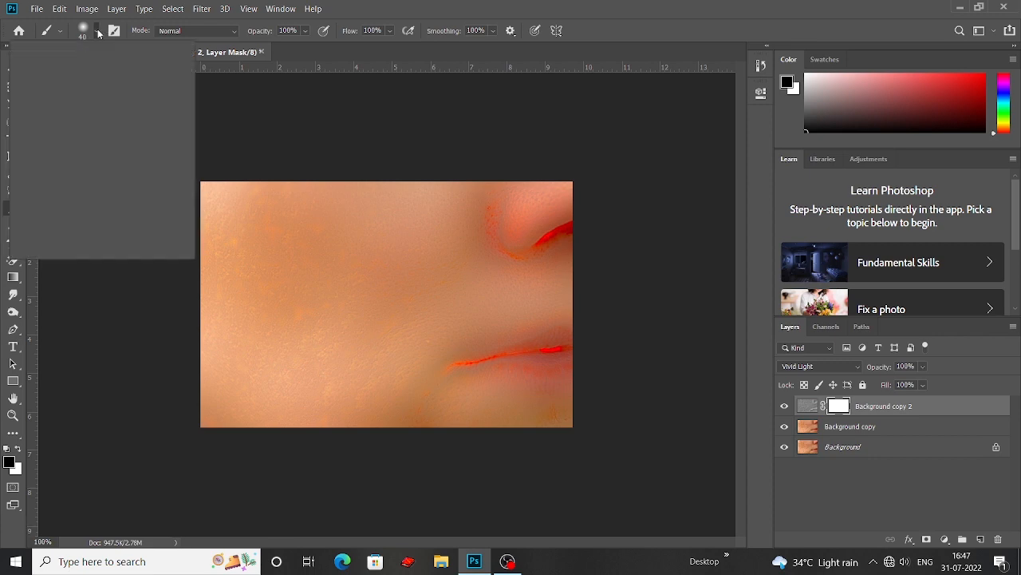
{"action": "left_click", "coordinate": [78, 222]}
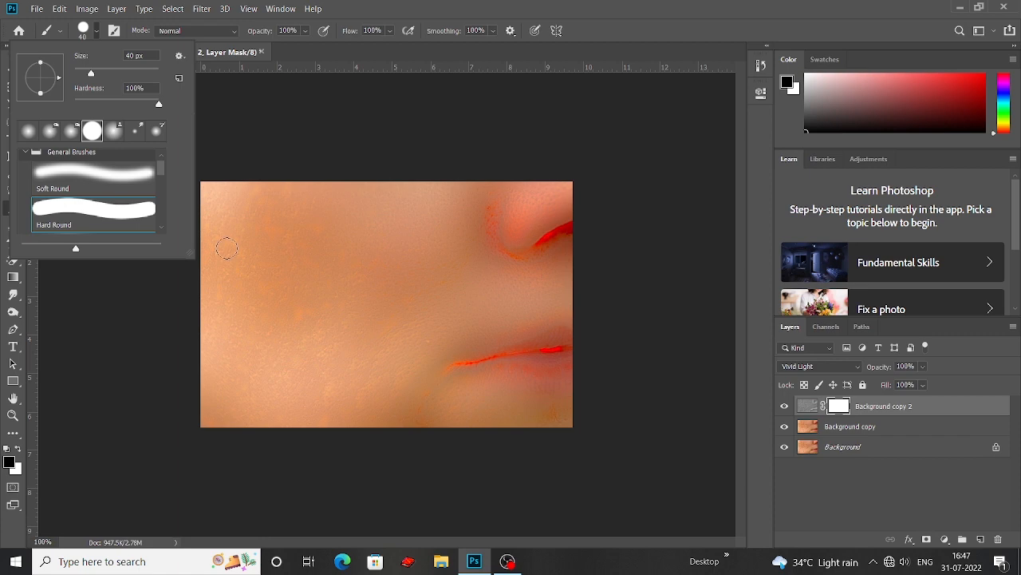
{"action": "left_click", "coordinate": [176, 291]}
Enlarge the brush to 250 px and paint the whole layer mask black to hide the smoothing effect
{"action": "key", "text": "bracketright"}
{"action": "key", "text": "bracketright"}
{"action": "key", "text": "bracketright"}
{"action": "key", "text": "bracketright"}
{"action": "key", "text": "bracketright"}
{"action": "key", "text": "bracketright"}
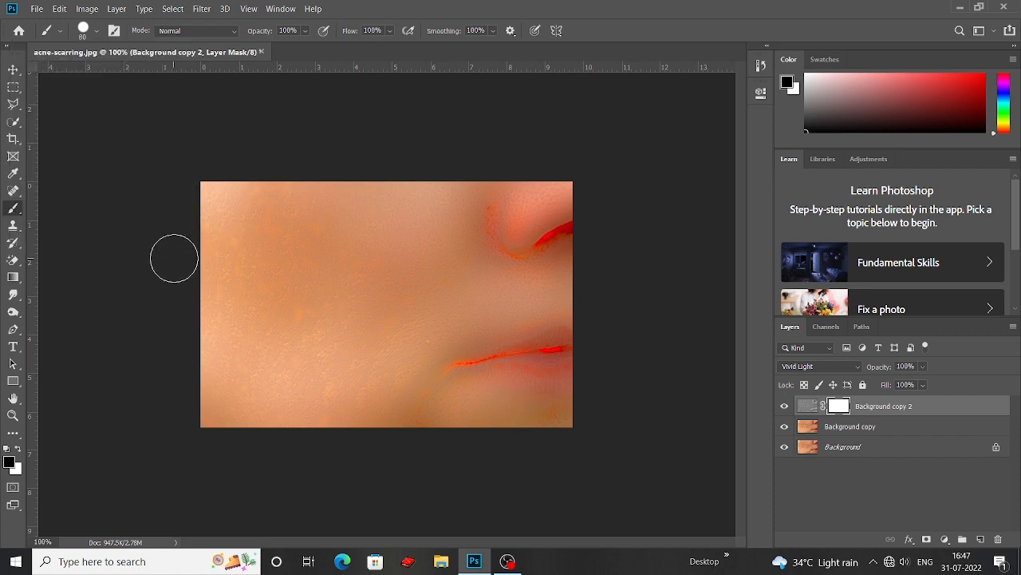
{"action": "key", "text": "bracketright"}
{"action": "key", "text": "bracketright"}
{"action": "key", "text": "bracketright"}
{"action": "key", "text": "bracketright"}
{"action": "key", "text": "bracketright"}
{"action": "mouse_move", "coordinate": [140, 223]}
{"action": "left_mouse_down"}
{"action": "mouse_move", "coordinate": [281, 212]}
{"action": "mouse_move", "coordinate": [772, 248]}
{"action": "mouse_move", "coordinate": [678, 274]}
{"action": "mouse_move", "coordinate": [427, 291]}
{"action": "mouse_move", "coordinate": [224, 289]}
{"action": "mouse_move", "coordinate": [124, 299]}
{"action": "mouse_move", "coordinate": [110, 316]}
{"action": "mouse_move", "coordinate": [135, 369]}
{"action": "mouse_move", "coordinate": [287, 384]}
{"action": "mouse_move", "coordinate": [581, 380]}
{"action": "mouse_move", "coordinate": [679, 397]}
{"action": "mouse_move", "coordinate": [626, 416]}
{"action": "mouse_move", "coordinate": [331, 421]}
{"action": "mouse_move", "coordinate": [129, 393]}
{"action": "mouse_move", "coordinate": [234, 250]}
{"action": "left_mouse_up"}
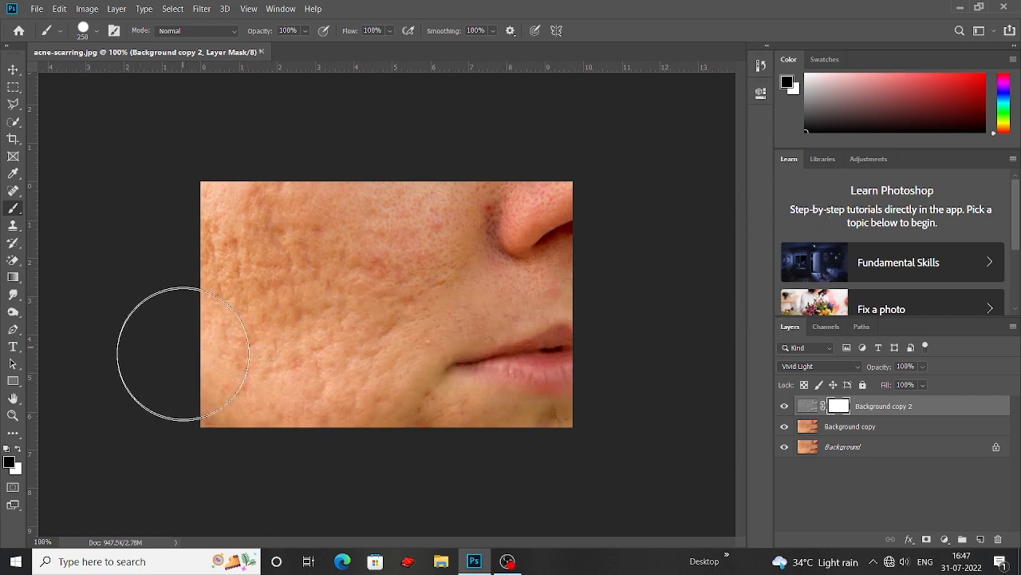
{"action": "left_click_drag", "start_coordinate": [72, 157], "coordinate": [32, 84]}
{"action": "left_click", "coordinate": [13, 70]}
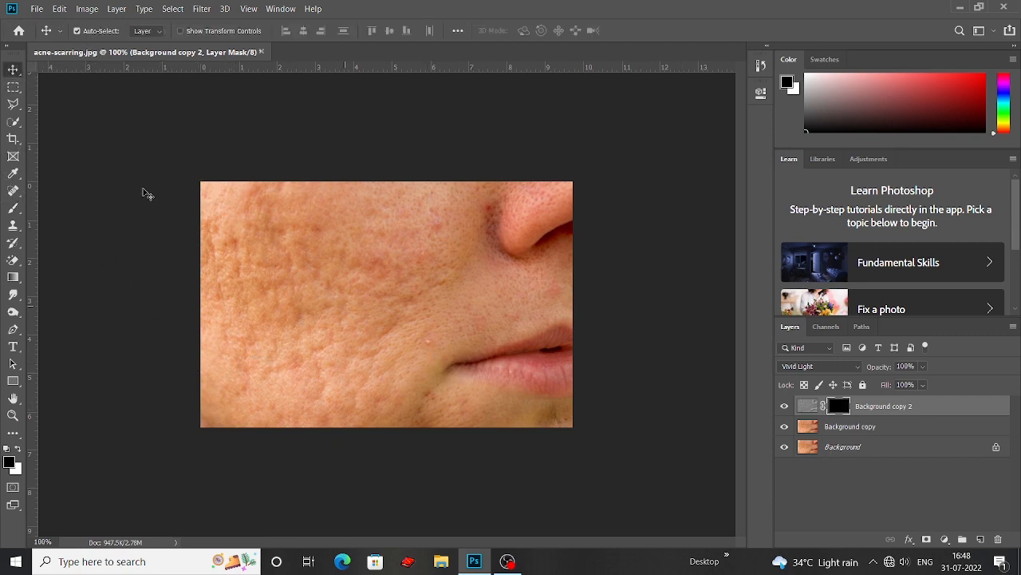
Set up a soft round brush with white as the foreground colour and reduce its size to 90 px
{"action": "key", "text": "b"}
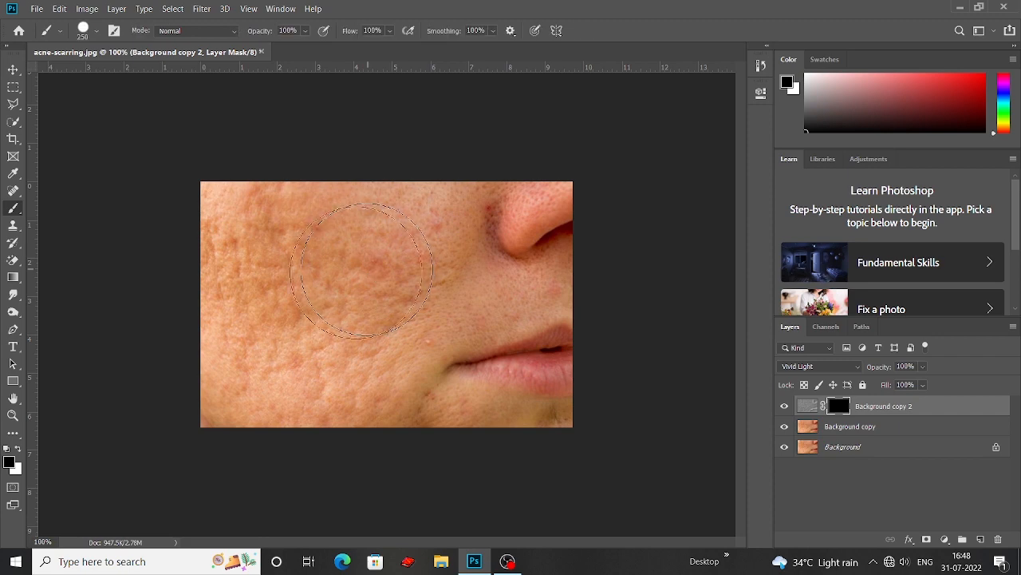
{"action": "left_click", "coordinate": [20, 451]}
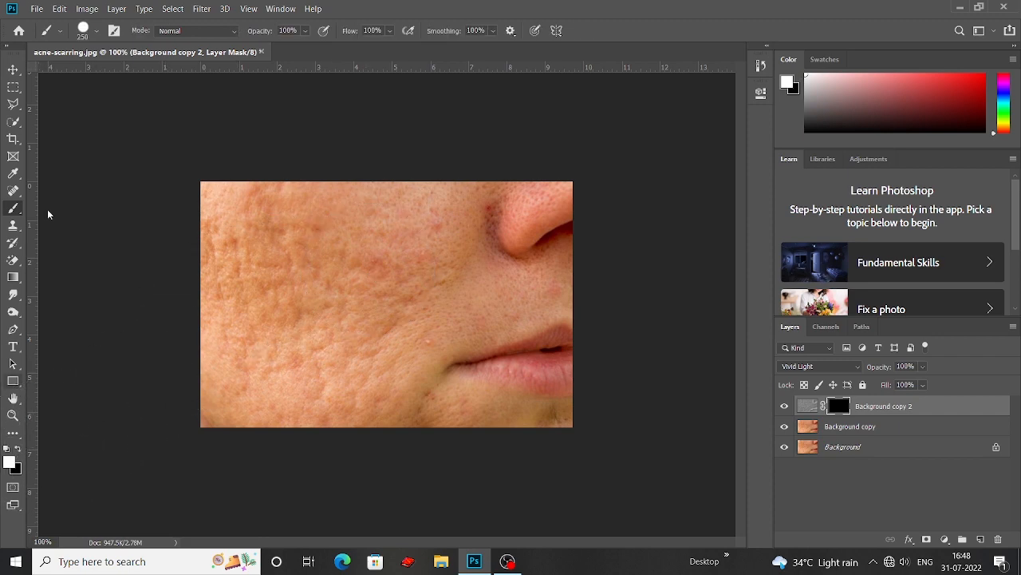
{"action": "left_click", "coordinate": [93, 31]}
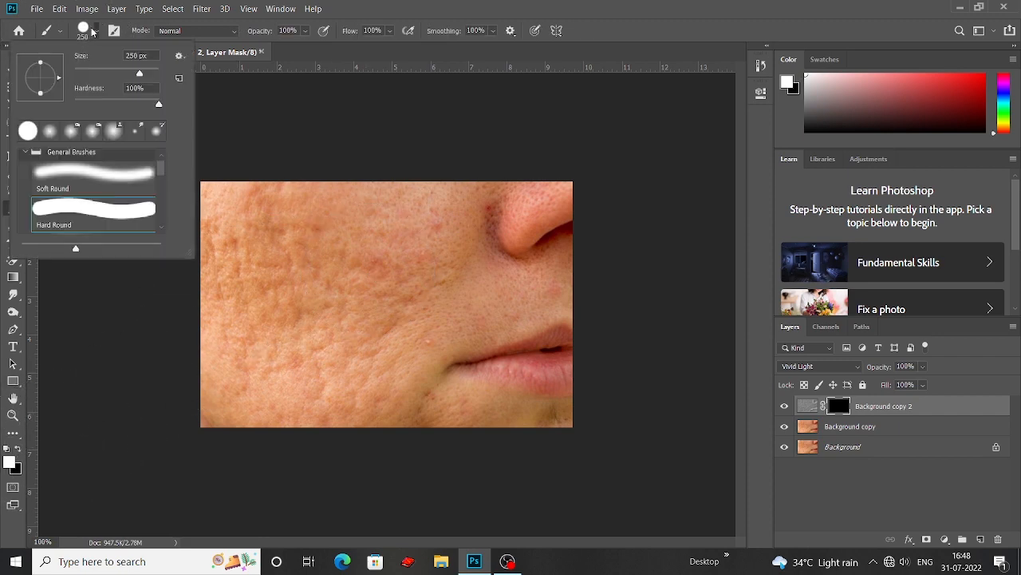
{"action": "left_click", "coordinate": [51, 134]}
{"action": "left_click", "coordinate": [284, 115]}
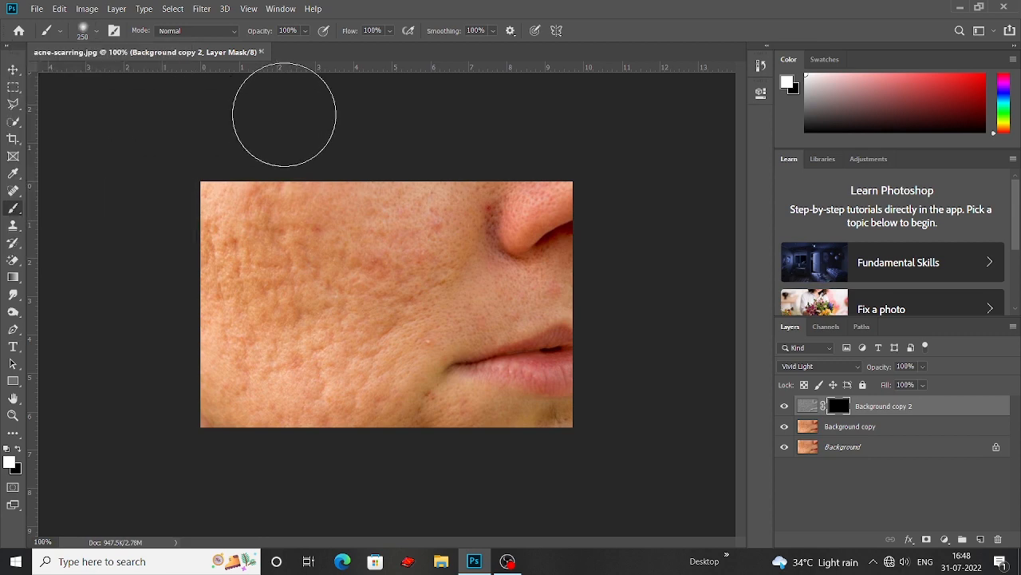
{"action": "key", "text": "bracketleft"}
{"action": "key", "text": "bracketleft"}
{"action": "key", "text": "bracketleft"}
{"action": "key", "text": "bracketleft"}
{"action": "key", "text": "bracketleft"}
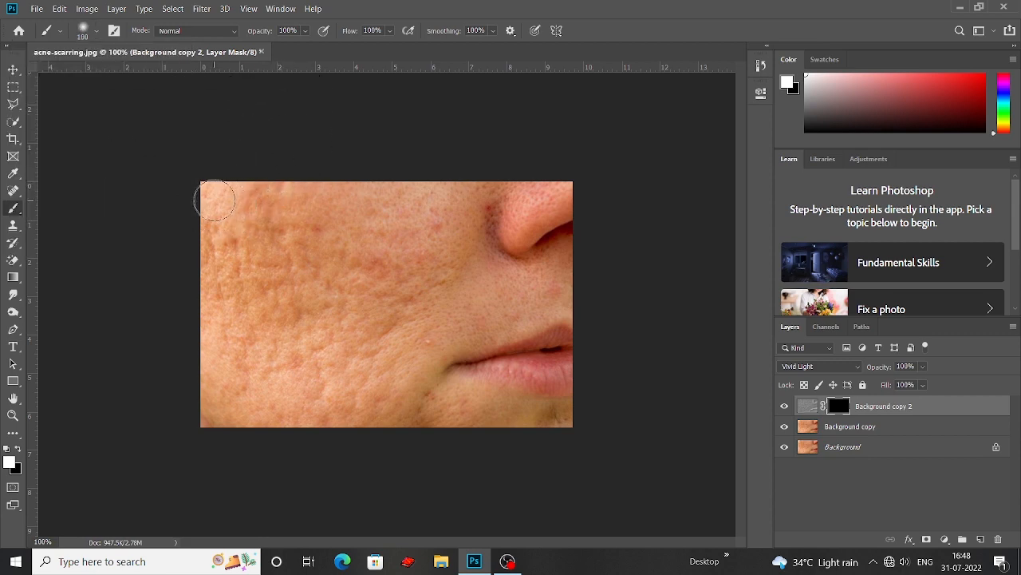
{"action": "key", "text": "bracketleft"}
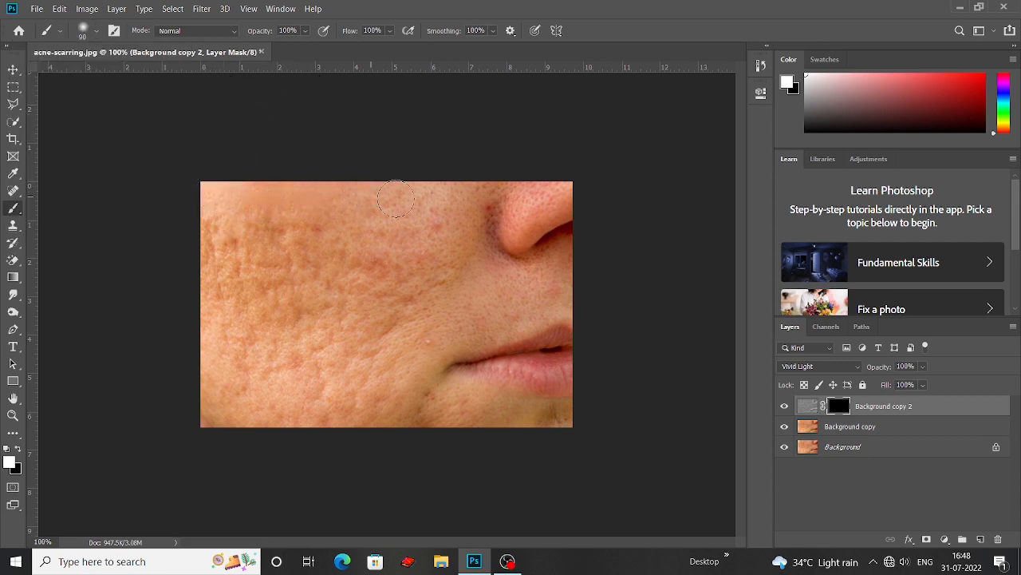
Paint white on the layer mask over the scarred cheek and jaw, enlarging the soft brush to 125 px
{"action": "mouse_move", "coordinate": [423, 195]}
{"action": "left_mouse_down"}
{"action": "mouse_move", "coordinate": [375, 191]}
{"action": "mouse_move", "coordinate": [450, 193]}
{"action": "mouse_move", "coordinate": [451, 230]}
{"action": "left_mouse_up"}
{"action": "key", "text": "bracketright"}
{"action": "key", "text": "bracketright"}
{"action": "mouse_move", "coordinate": [267, 231]}
{"action": "left_mouse_down"}
{"action": "mouse_move", "coordinate": [231, 201]}
{"action": "mouse_move", "coordinate": [213, 344]}
{"action": "mouse_move", "coordinate": [212, 283]}
{"action": "mouse_move", "coordinate": [211, 411]}
{"action": "mouse_move", "coordinate": [222, 353]}
{"action": "mouse_move", "coordinate": [210, 393]}
{"action": "mouse_move", "coordinate": [267, 429]}
{"action": "mouse_move", "coordinate": [258, 422]}
{"action": "mouse_move", "coordinate": [414, 433]}
{"action": "mouse_move", "coordinate": [270, 430]}
{"action": "mouse_move", "coordinate": [341, 423]}
{"action": "mouse_move", "coordinate": [232, 387]}
{"action": "mouse_move", "coordinate": [205, 318]}
{"action": "mouse_move", "coordinate": [218, 373]}
{"action": "mouse_move", "coordinate": [240, 385]}
{"action": "mouse_move", "coordinate": [282, 272]}
{"action": "mouse_move", "coordinate": [242, 328]}
{"action": "mouse_move", "coordinate": [247, 233]}
{"action": "mouse_move", "coordinate": [260, 222]}
{"action": "mouse_move", "coordinate": [379, 260]}
{"action": "mouse_move", "coordinate": [363, 285]}
{"action": "mouse_move", "coordinate": [388, 282]}
{"action": "mouse_move", "coordinate": [343, 245]}
{"action": "mouse_move", "coordinate": [337, 273]}
{"action": "mouse_move", "coordinate": [312, 283]}
{"action": "mouse_move", "coordinate": [280, 276]}
{"action": "mouse_move", "coordinate": [288, 266]}
{"action": "mouse_move", "coordinate": [276, 309]}
{"action": "mouse_move", "coordinate": [308, 328]}
{"action": "mouse_move", "coordinate": [299, 408]}
{"action": "mouse_move", "coordinate": [268, 387]}
{"action": "mouse_move", "coordinate": [289, 379]}
{"action": "mouse_move", "coordinate": [274, 375]}
{"action": "mouse_move", "coordinate": [305, 388]}
{"action": "mouse_move", "coordinate": [299, 400]}
{"action": "mouse_move", "coordinate": [378, 268]}
{"action": "mouse_move", "coordinate": [333, 265]}
{"action": "mouse_move", "coordinate": [331, 303]}
{"action": "mouse_move", "coordinate": [349, 313]}
{"action": "mouse_move", "coordinate": [353, 352]}
{"action": "mouse_move", "coordinate": [344, 313]}
{"action": "mouse_move", "coordinate": [330, 350]}
{"action": "left_mouse_up"}
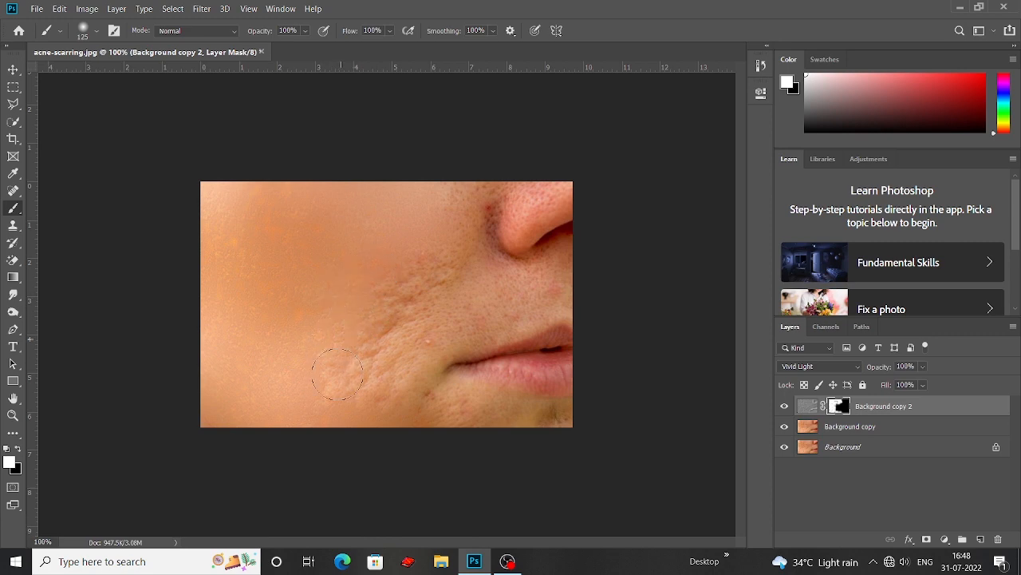
{"action": "left_click_drag", "start_coordinate": [379, 302], "coordinate": [387, 320]}
{"action": "mouse_move", "coordinate": [368, 384]}
{"action": "left_mouse_down"}
{"action": "mouse_move", "coordinate": [359, 382]}
{"action": "mouse_move", "coordinate": [376, 422]}
{"action": "mouse_move", "coordinate": [353, 407]}
{"action": "left_mouse_up"}
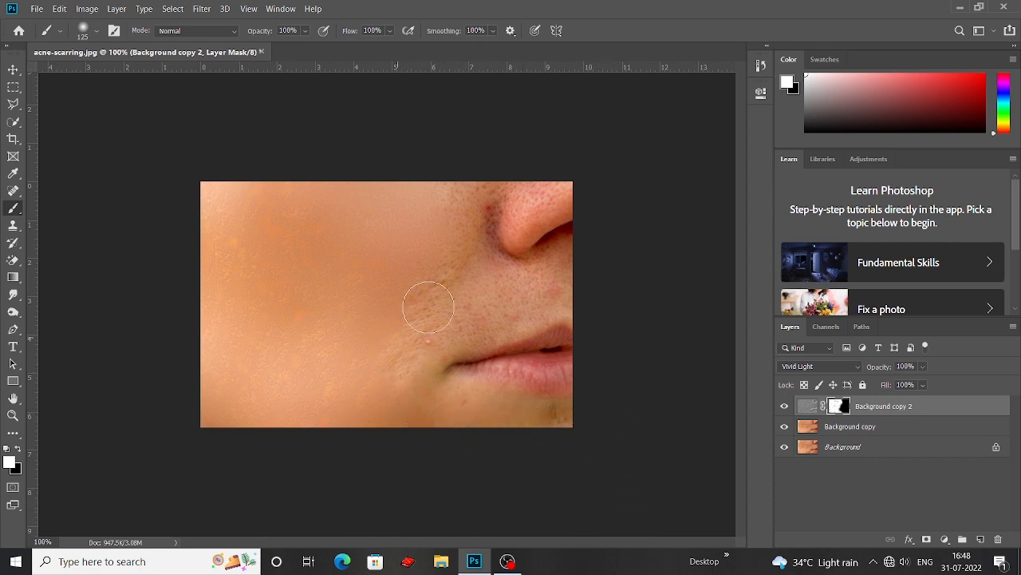
{"action": "mouse_move", "coordinate": [394, 342]}
{"action": "left_mouse_down"}
{"action": "mouse_move", "coordinate": [427, 328]}
{"action": "mouse_move", "coordinate": [400, 392]}
{"action": "mouse_move", "coordinate": [377, 407]}
{"action": "mouse_move", "coordinate": [300, 365]}
{"action": "mouse_move", "coordinate": [244, 282]}
{"action": "left_mouse_up"}
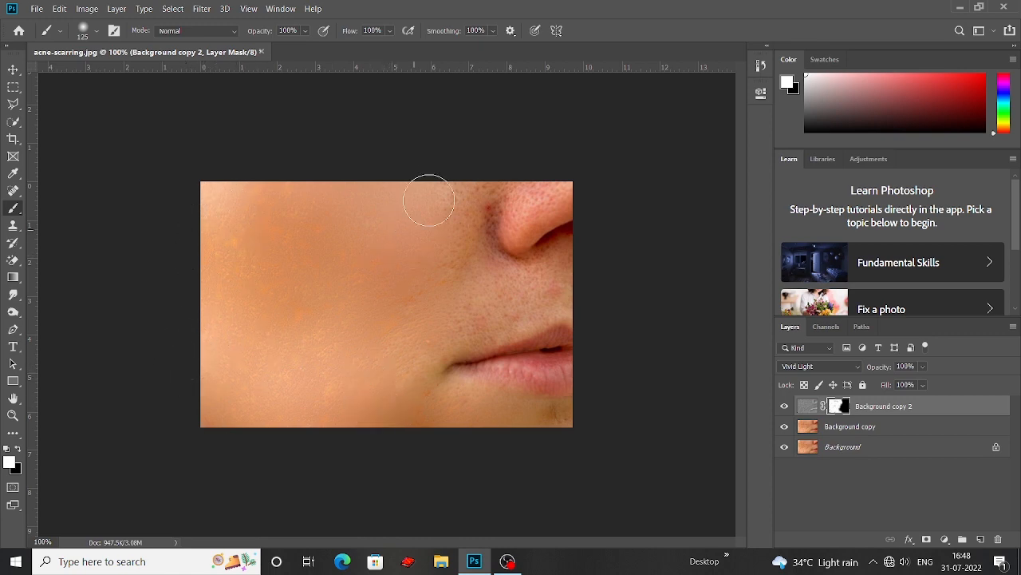
Paint white on the mask over the nose, the skin beside it, the upper lip area and the chin, adjusting the brush size
{"action": "mouse_move", "coordinate": [454, 201]}
{"action": "left_mouse_down"}
{"action": "mouse_move", "coordinate": [453, 231]}
{"action": "mouse_move", "coordinate": [430, 269]}
{"action": "mouse_move", "coordinate": [445, 255]}
{"action": "mouse_move", "coordinate": [391, 298]}
{"action": "left_mouse_up"}
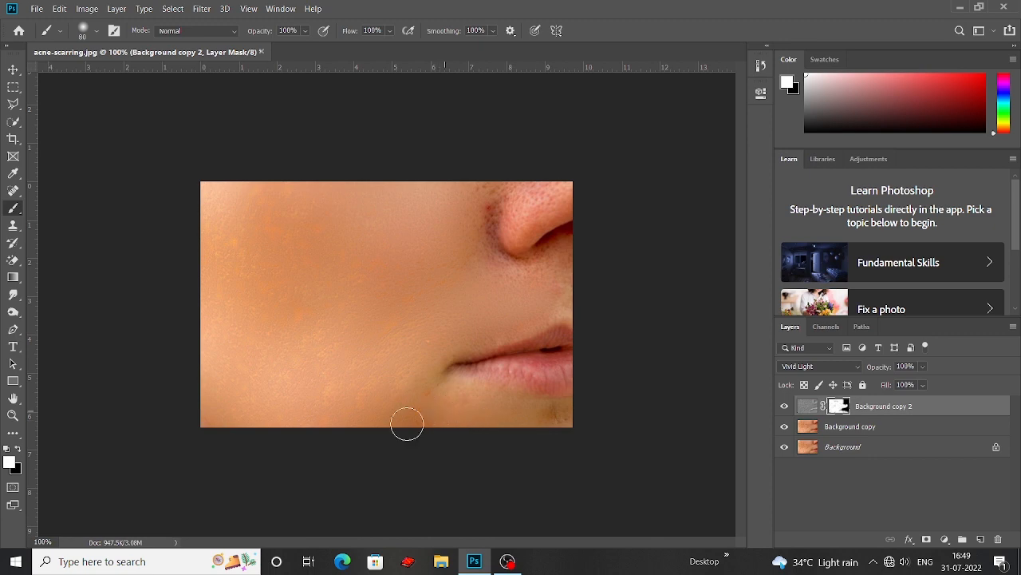
{"action": "key", "text": "bracketright"}
{"action": "key", "text": "bracketright"}
{"action": "key", "text": "bracketleft"}
{"action": "key", "text": "bracketleft"}
{"action": "key", "text": "bracketleft"}
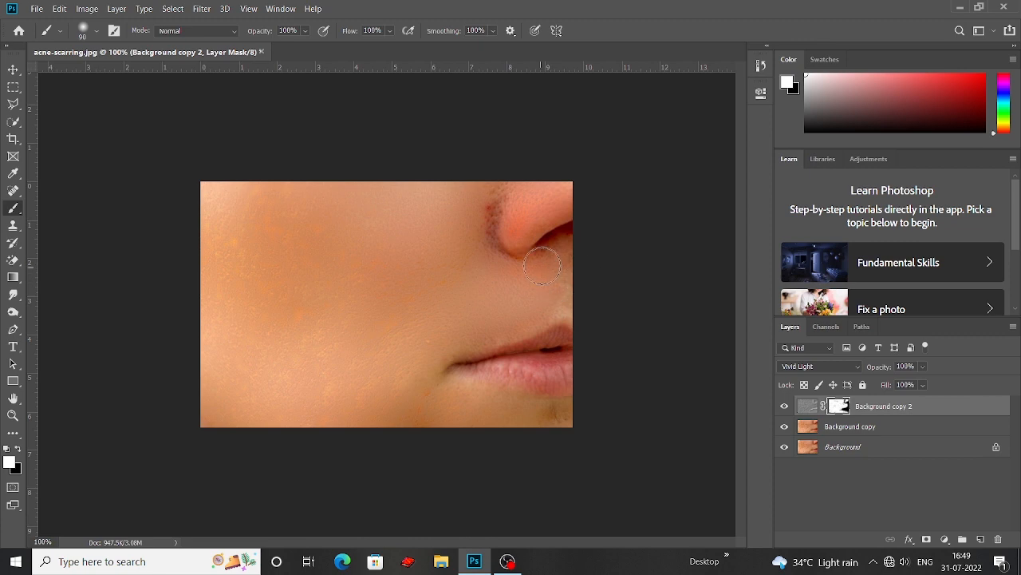
{"action": "key", "text": "["}
{"action": "key", "text": "["}
Enlarge the soft brush and paint white over the cheek area of the mask again to even out the skin
{"action": "key", "text": "]"}
{"action": "key", "text": "]"}
{"action": "key", "text": "]"}
{"action": "key", "text": "]"}
{"action": "key", "text": "]"}
{"action": "key", "text": "]"}
{"action": "key", "text": "]"}
{"action": "key", "text": "]"}
{"action": "key", "text": "]"}
{"action": "key", "text": "]"}
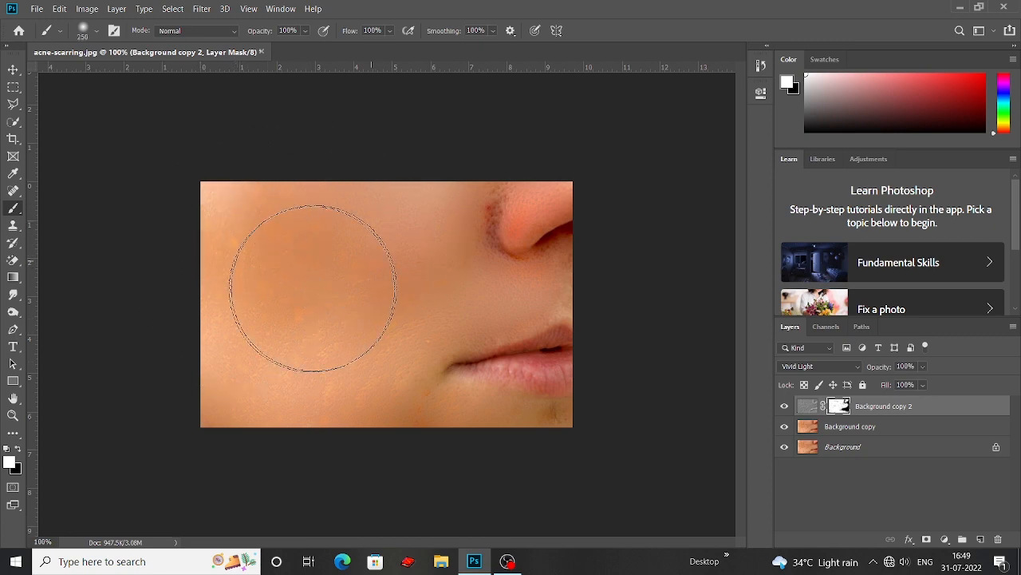
Try painting white on the layer mask along the crease beside the nose with the brush reduced to 80 px
{"action": "key", "text": "bracketleft"}
{"action": "key", "text": "bracketleft"}
{"action": "key", "text": "bracketleft"}
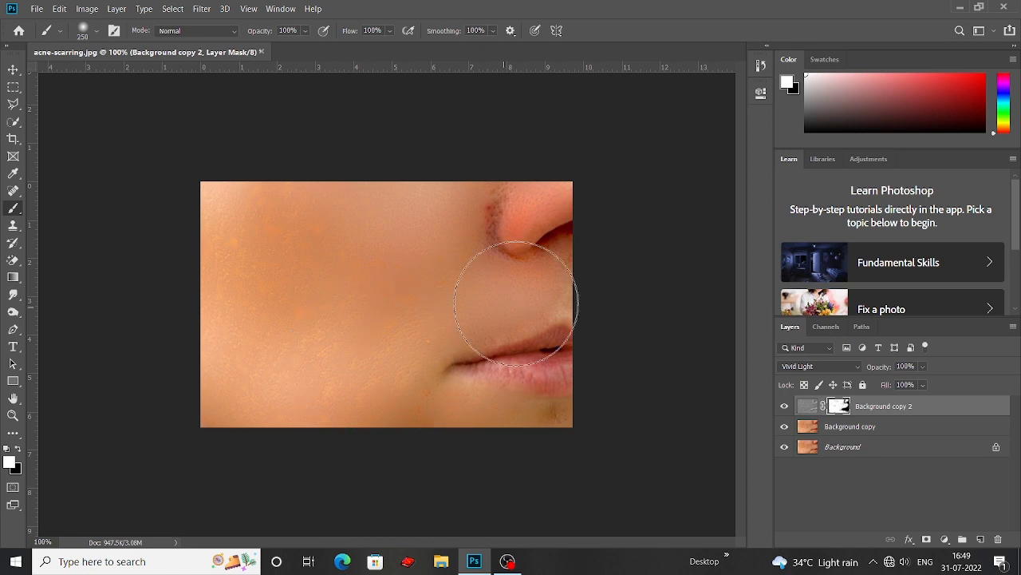
{"action": "key", "text": "bracketleft"}
{"action": "key", "text": "bracketleft"}
{"action": "key", "text": "bracketleft"}
{"action": "key", "text": "bracketleft"}
{"action": "key", "text": "bracketleft"}
{"action": "key", "text": "bracketleft"}
{"action": "key", "text": "bracketleft"}
{"action": "key", "text": "bracketleft"}
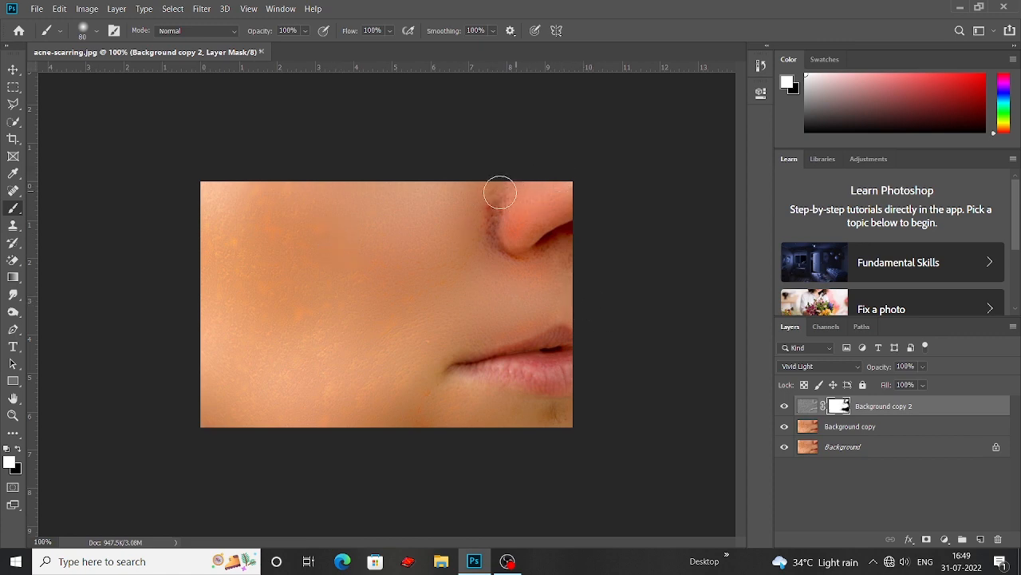
{"action": "mouse_move", "coordinate": [502, 194]}
{"action": "left_mouse_down"}
{"action": "mouse_move", "coordinate": [486, 210]}
{"action": "mouse_move", "coordinate": [497, 208]}
{"action": "mouse_move", "coordinate": [494, 247]}
{"action": "left_mouse_up"}
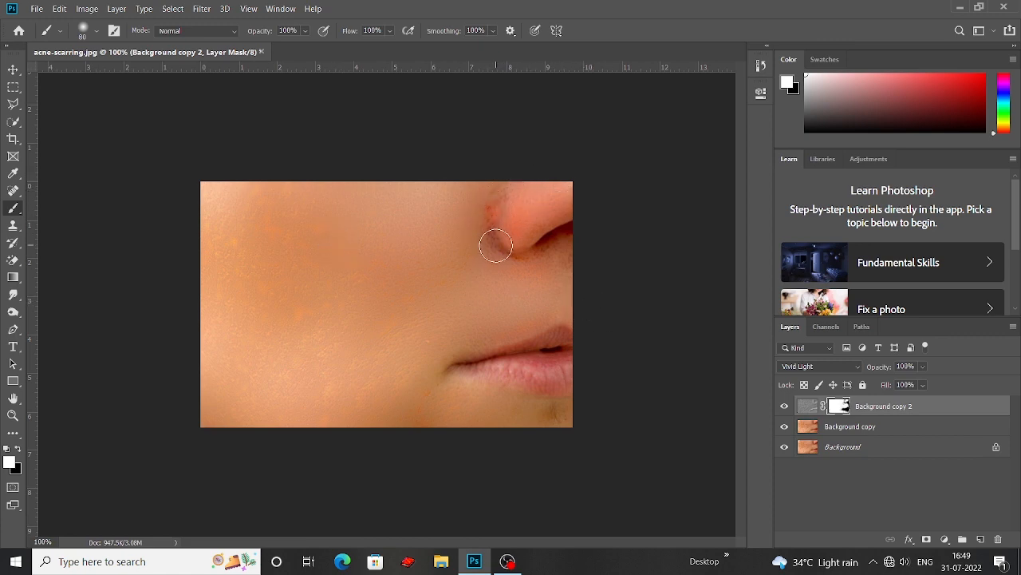
{"action": "key", "text": "ctrl+z"}
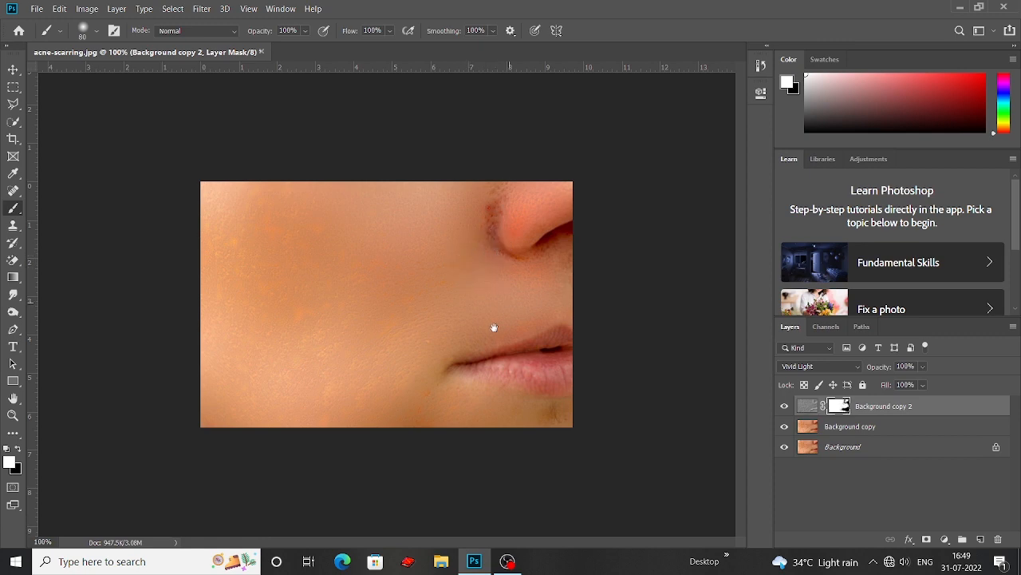
Merge the Background copy 2 and Background copy layers into one layer
{"action": "left_click", "coordinate": [868, 427], "text": "shift"}
{"action": "right_click", "coordinate": [865, 423]}
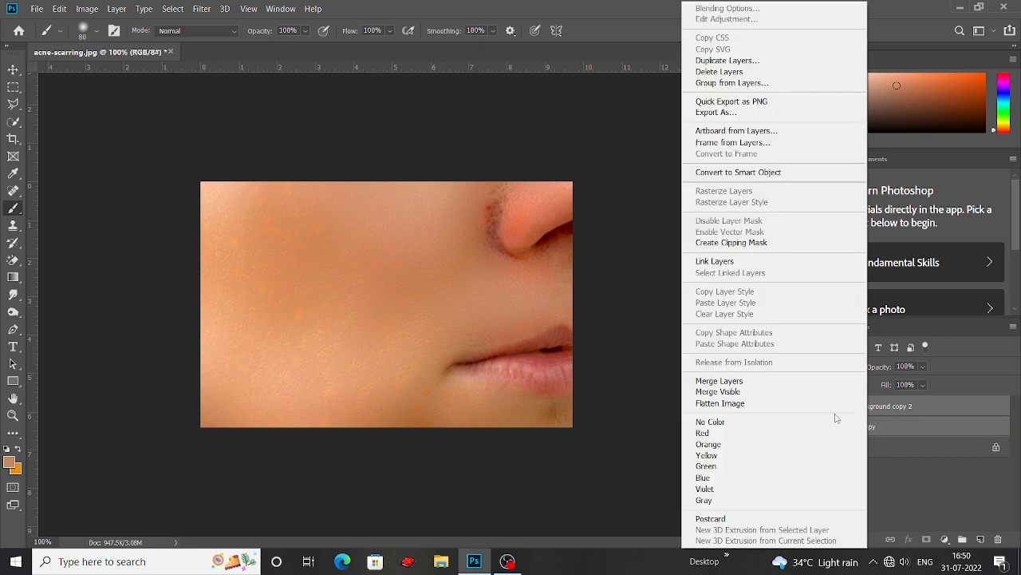
{"action": "left_click", "coordinate": [722, 381]}
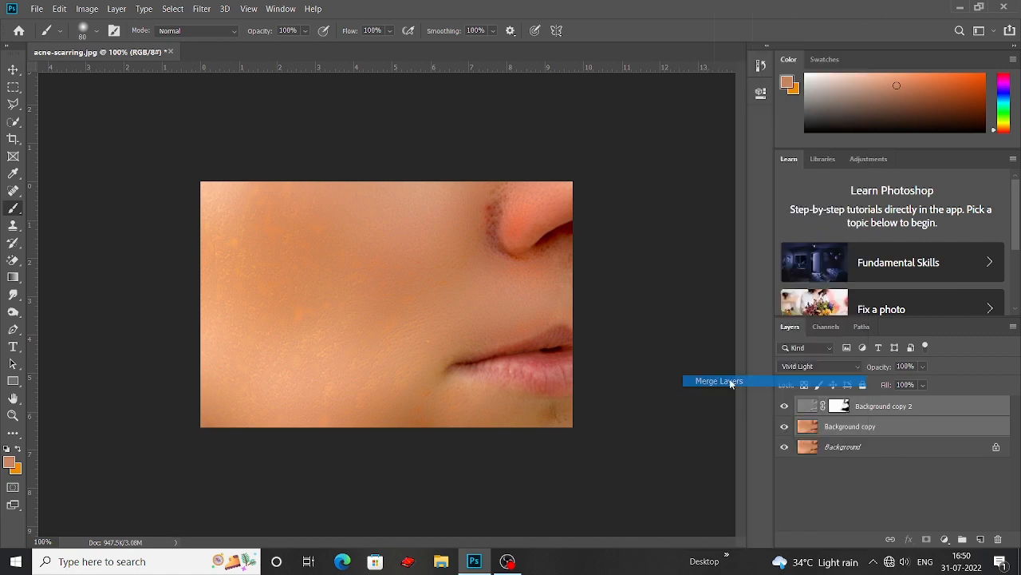
Toggle the merged layer's visibility several times to compare the retouched skin with the original, leaving it visible
{"action": "left_click", "coordinate": [785, 407]}
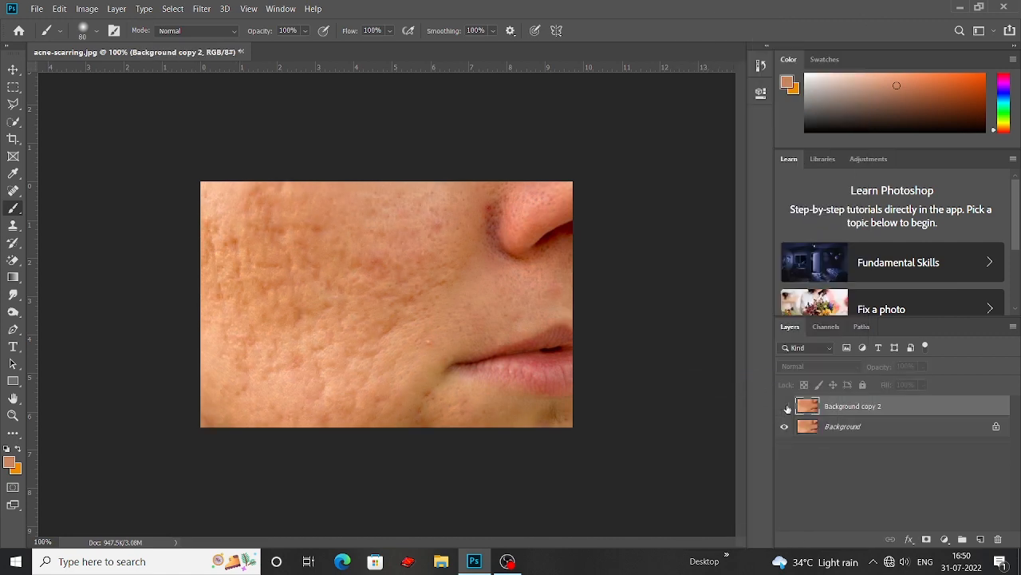
{"action": "left_click", "coordinate": [785, 407]}
{"action": "left_click", "coordinate": [786, 407]}
{"action": "left_click", "coordinate": [786, 407]}
{"action": "left_click", "coordinate": [785, 407]}
{"action": "left_click", "coordinate": [786, 407]}
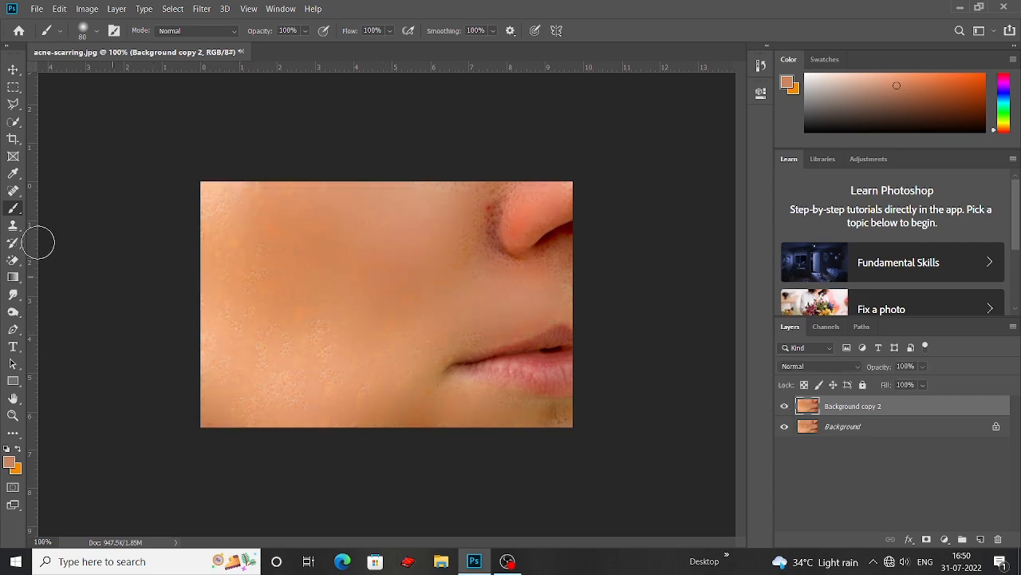
Deselect all layers with the Move tool and compare the image once more with the merged layer hidden and shown
{"action": "left_click", "coordinate": [13, 192]}
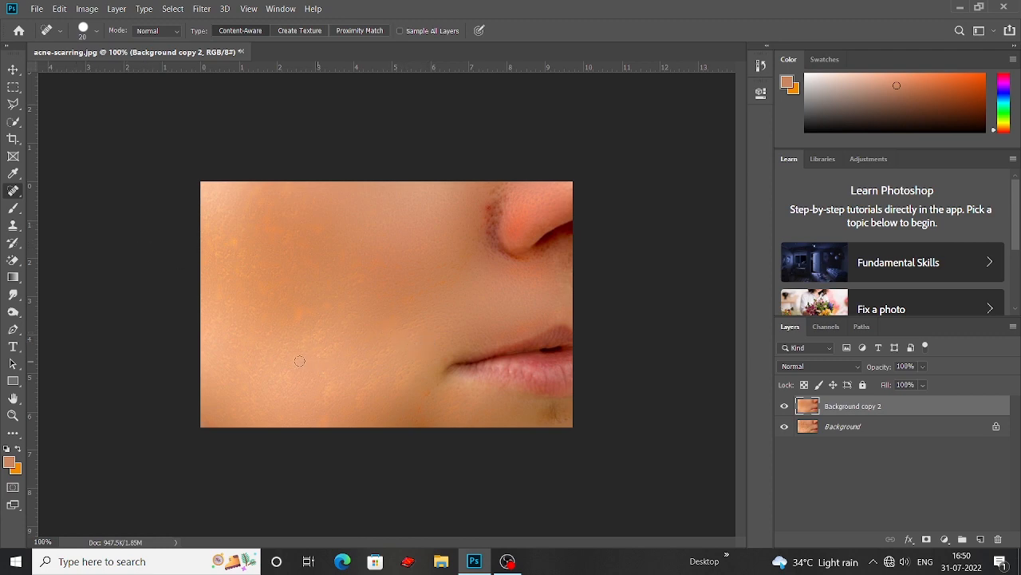
{"action": "left_click", "coordinate": [13, 69]}
{"action": "left_click", "coordinate": [156, 160]}
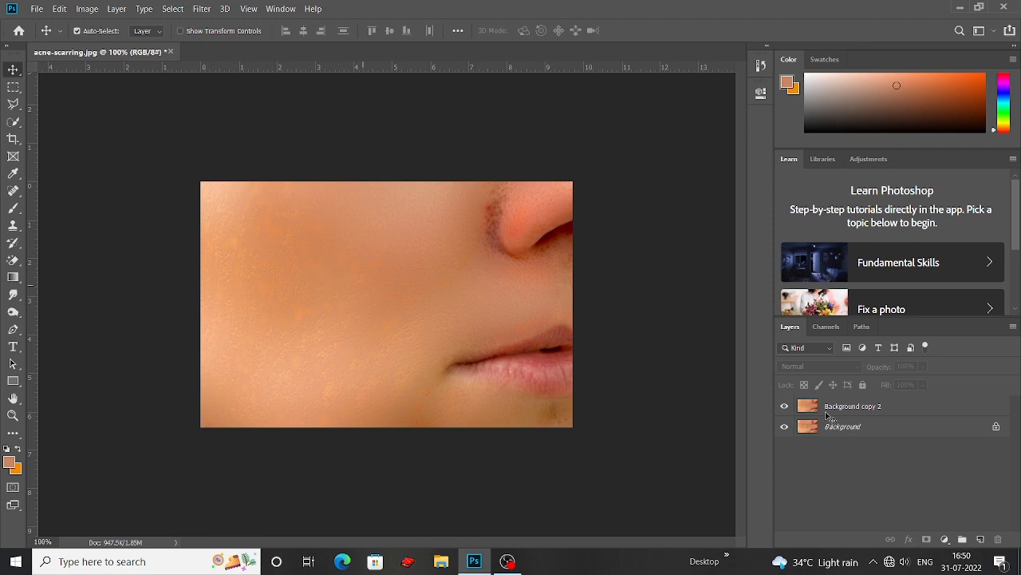
{"action": "left_click", "coordinate": [787, 409]}
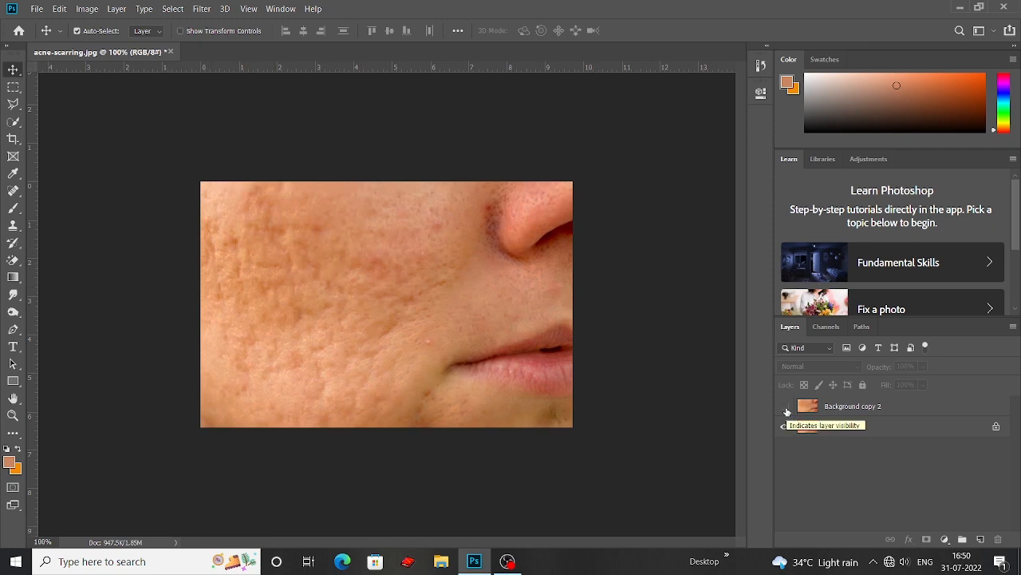
{"action": "left_click", "coordinate": [787, 409]}
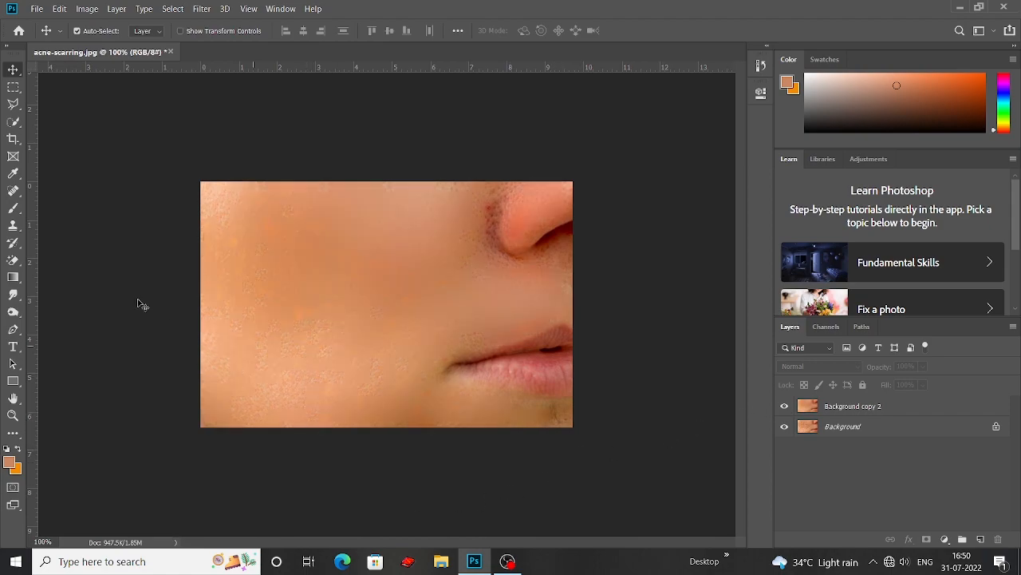